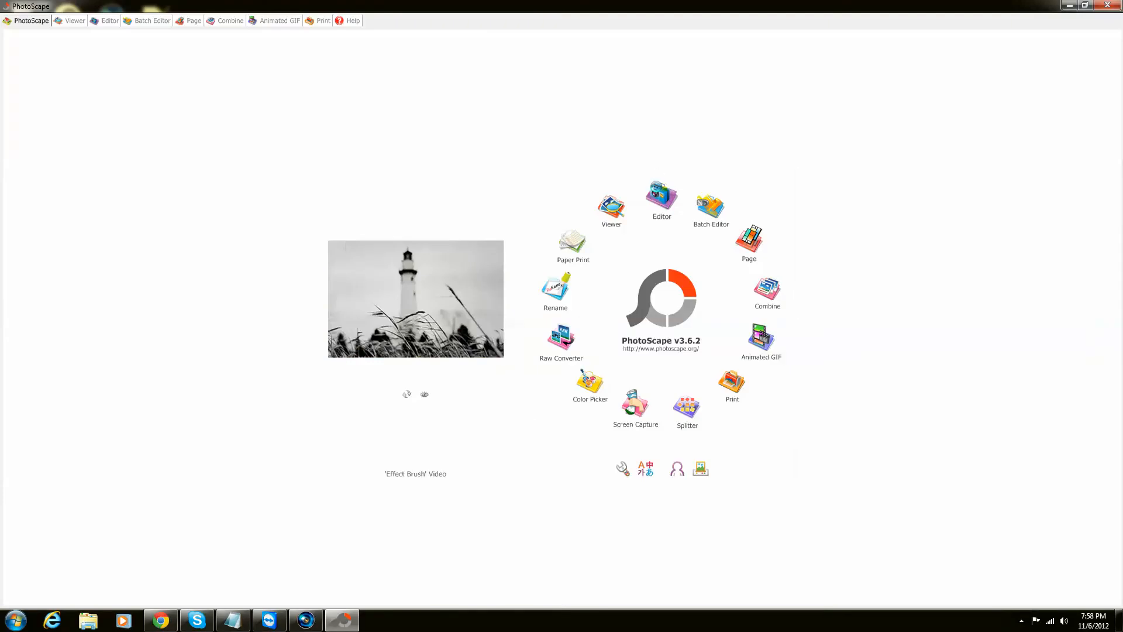
Open the photo _MG_6993.JPG in the Editor
{"action": "left_click", "coordinate": [661, 193]}
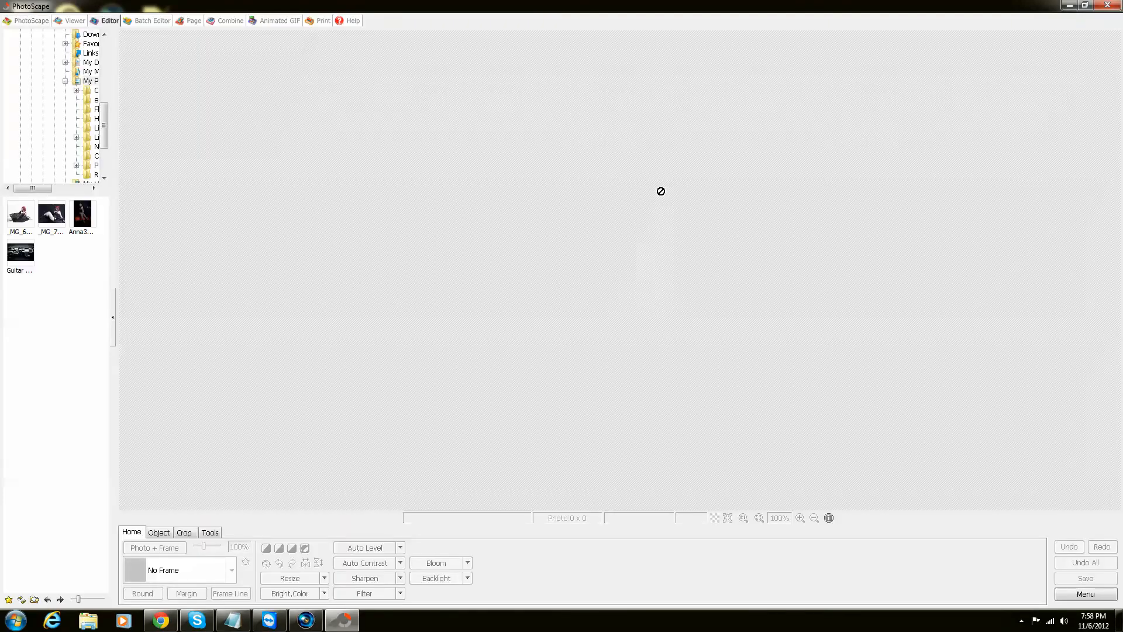
{"action": "left_click", "coordinate": [20, 215]}
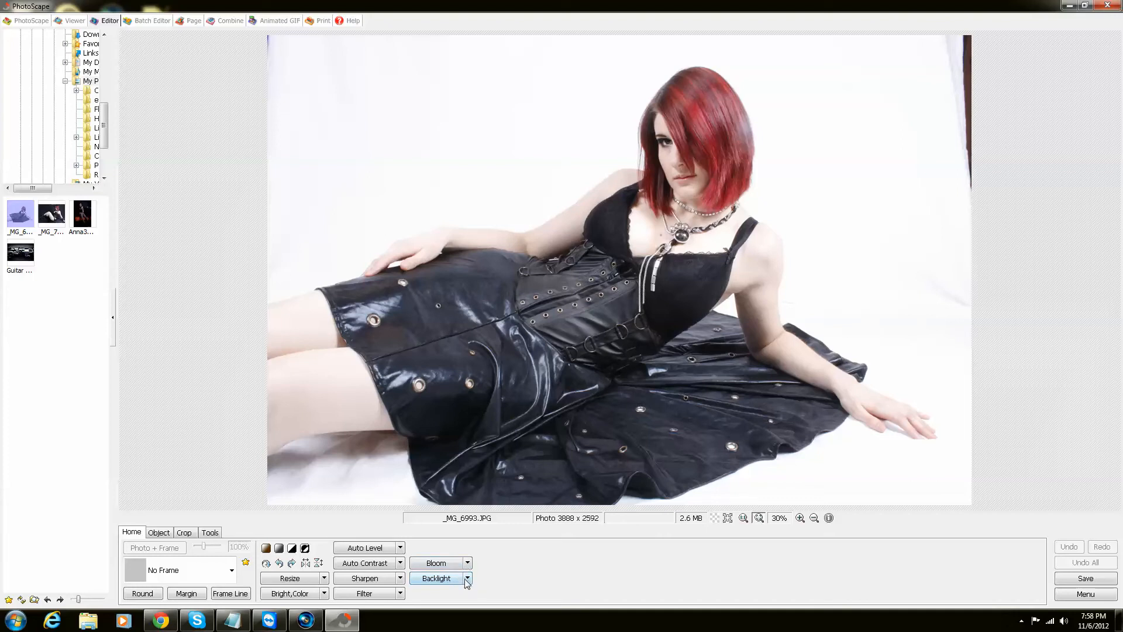
Try the Backlight effect on the photo at its default strength and at (+) 25%, undoing each attempt
{"action": "left_click", "coordinate": [436, 578]}
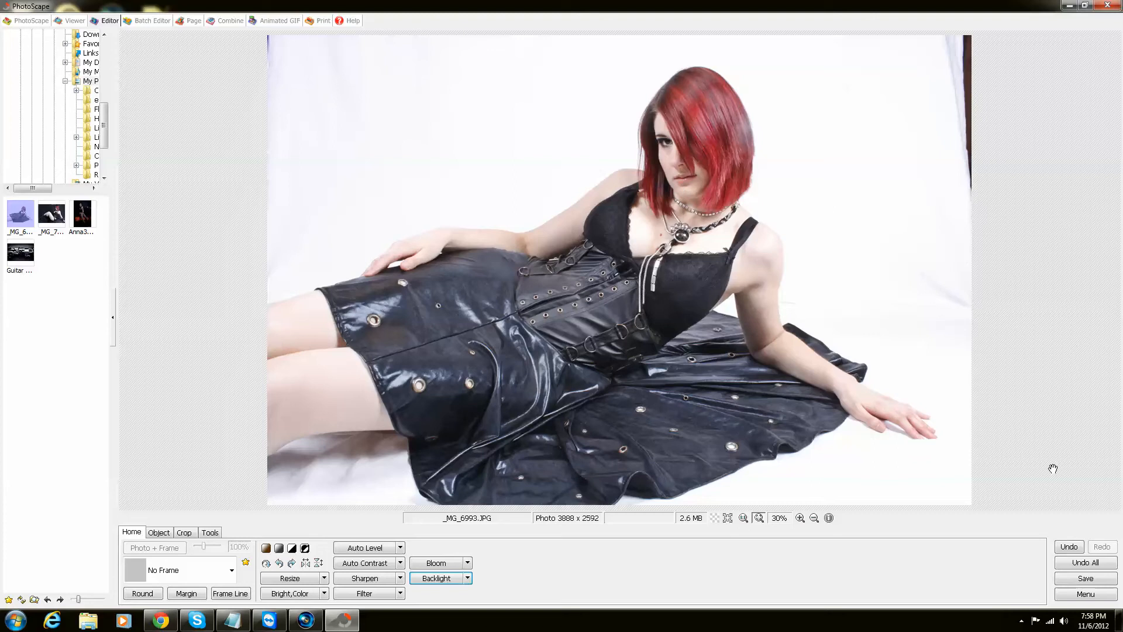
{"action": "left_click", "coordinate": [1068, 545]}
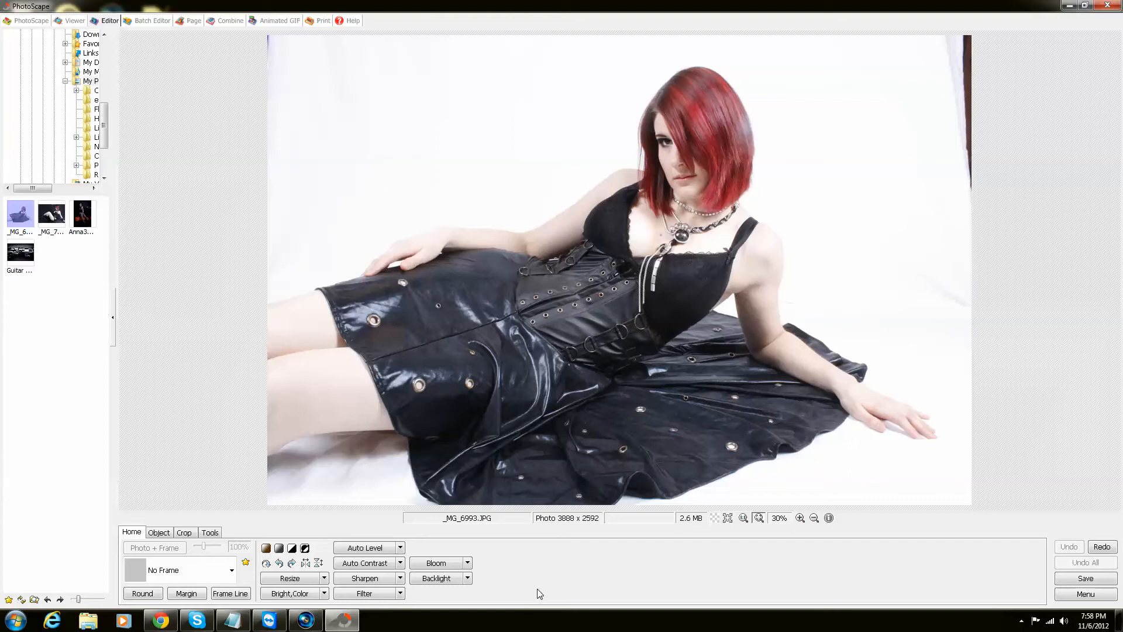
{"action": "left_click", "coordinate": [468, 578]}
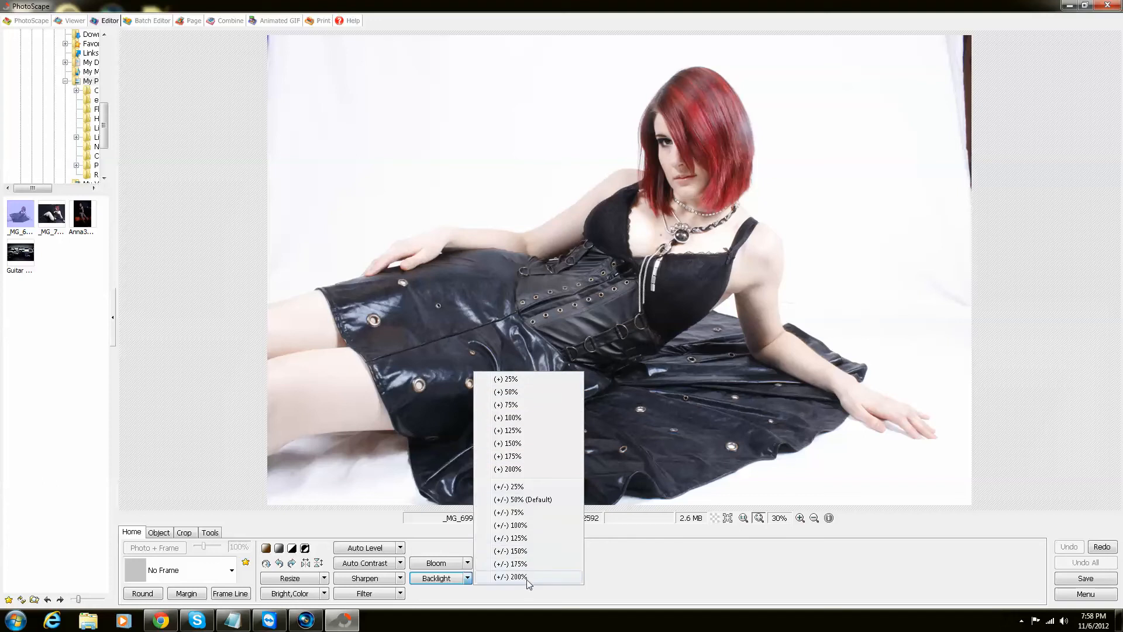
{"action": "left_click", "coordinate": [561, 380]}
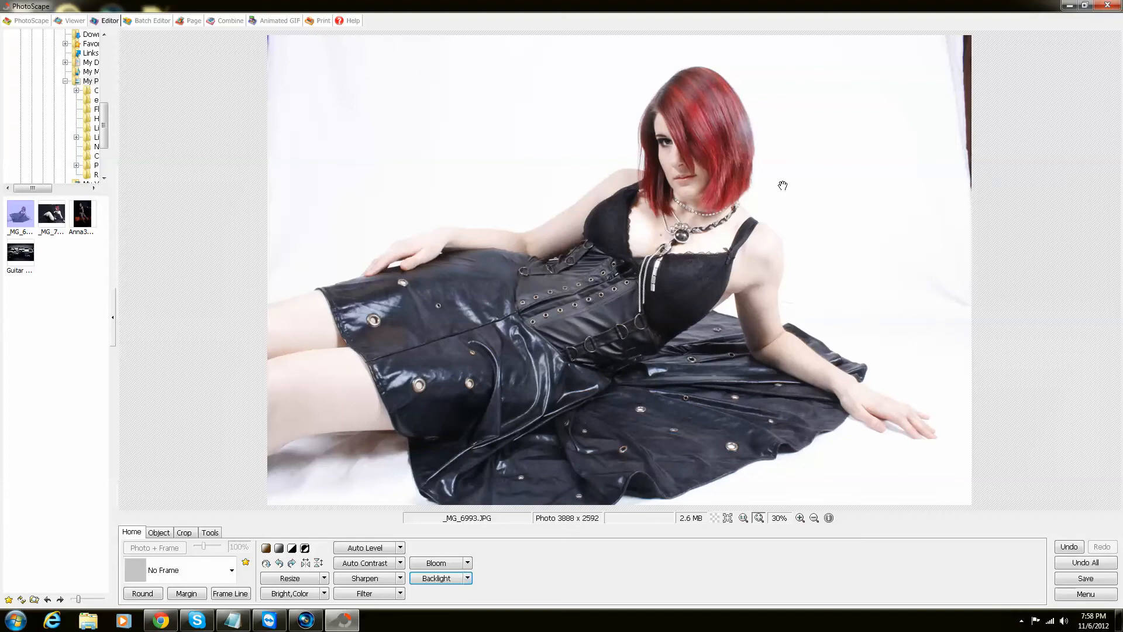
{"action": "left_click", "coordinate": [1076, 547]}
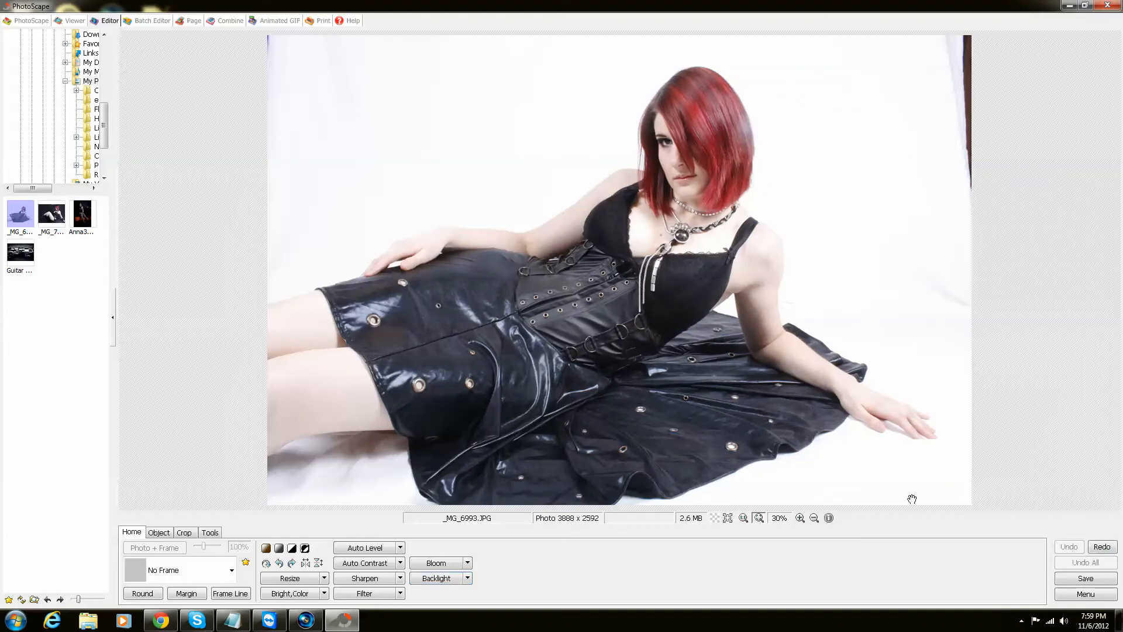
Apply Backlight (+) 25% to the photo twice in a row and undo all changes
{"action": "left_click", "coordinate": [468, 580]}
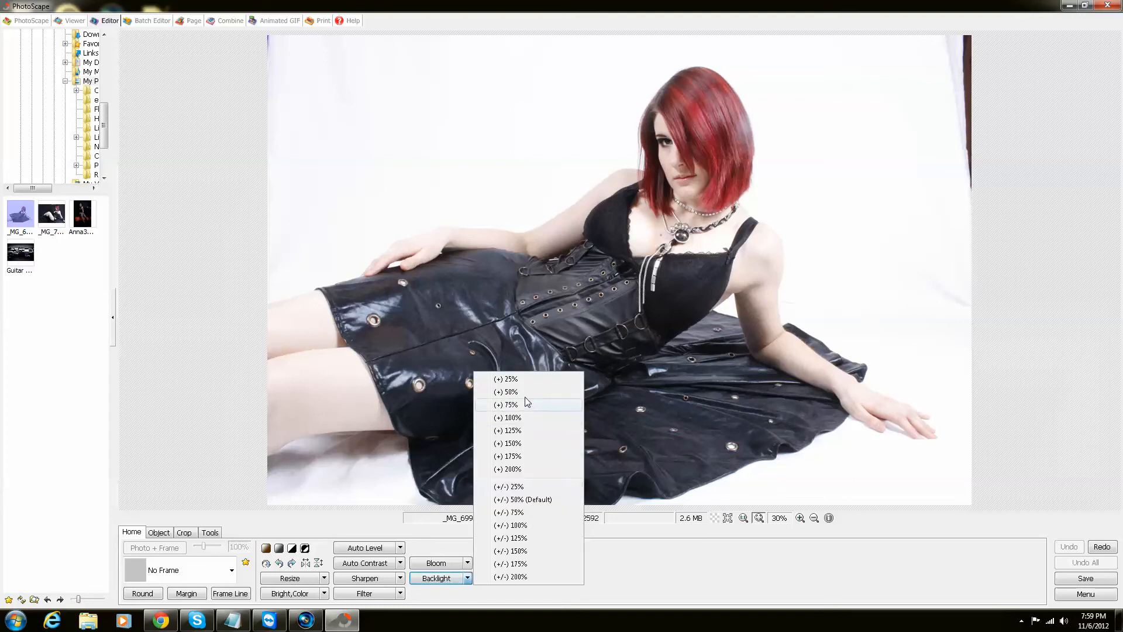
{"action": "left_click", "coordinate": [524, 378]}
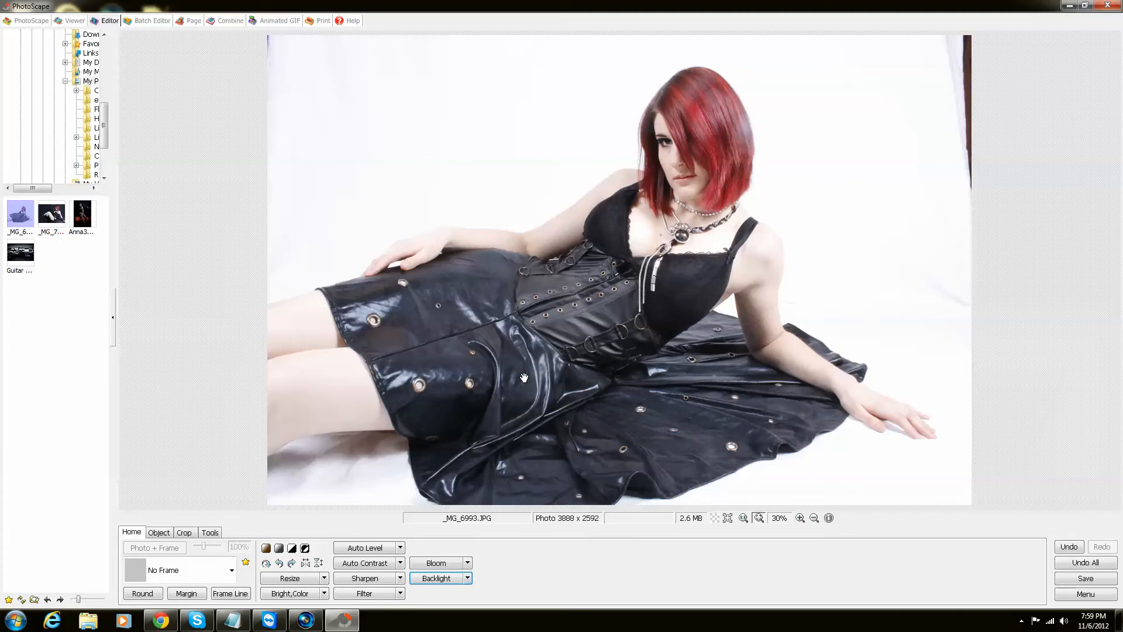
{"action": "left_click", "coordinate": [468, 578]}
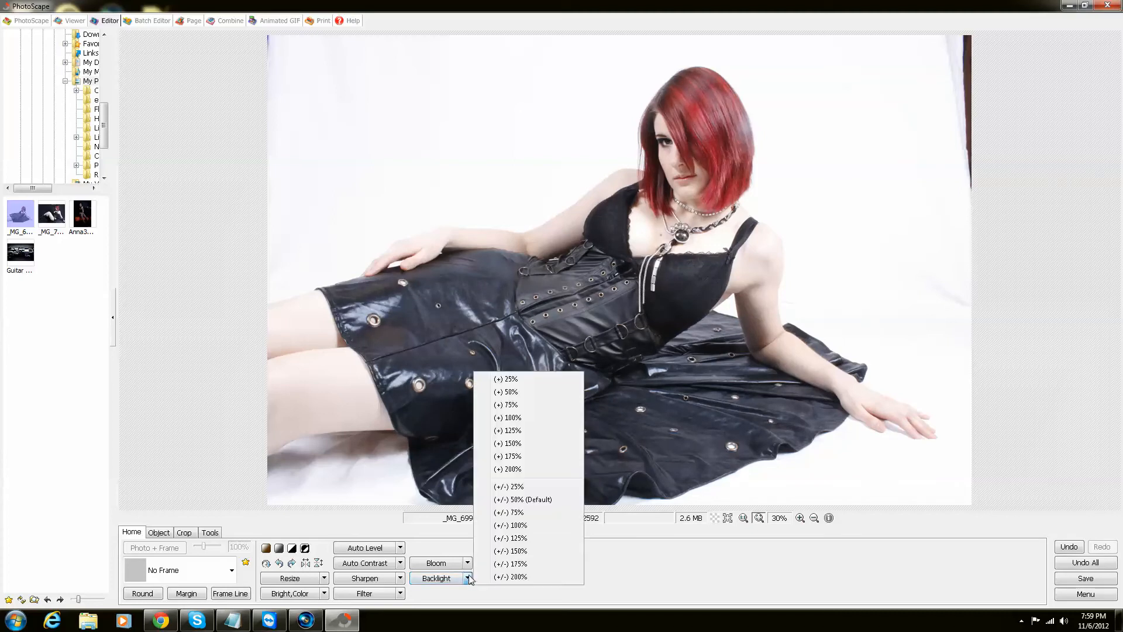
{"action": "left_click", "coordinate": [544, 380]}
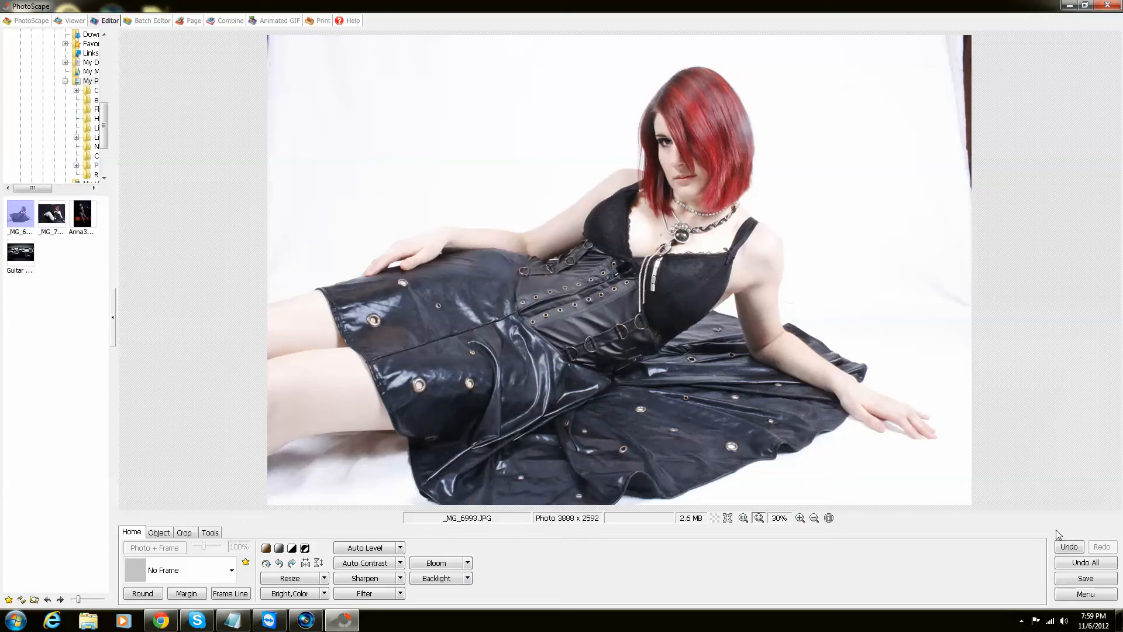
{"action": "left_click", "coordinate": [1071, 563]}
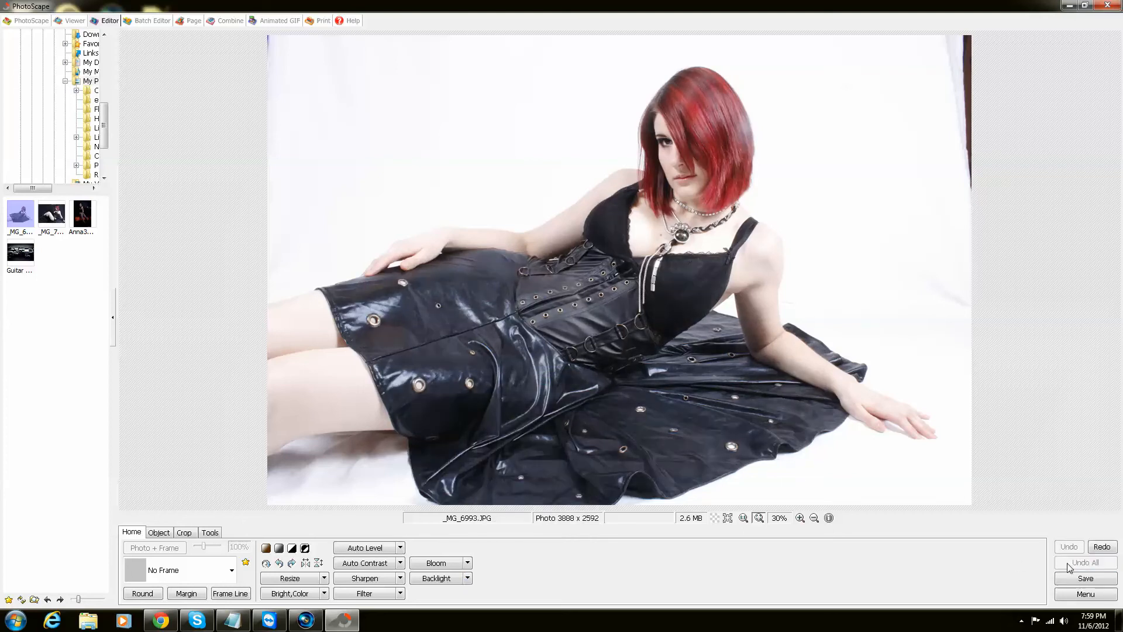
Try Backlight at (+) 50% on _MG_6993.JPG and undo it
{"action": "left_click", "coordinate": [468, 578]}
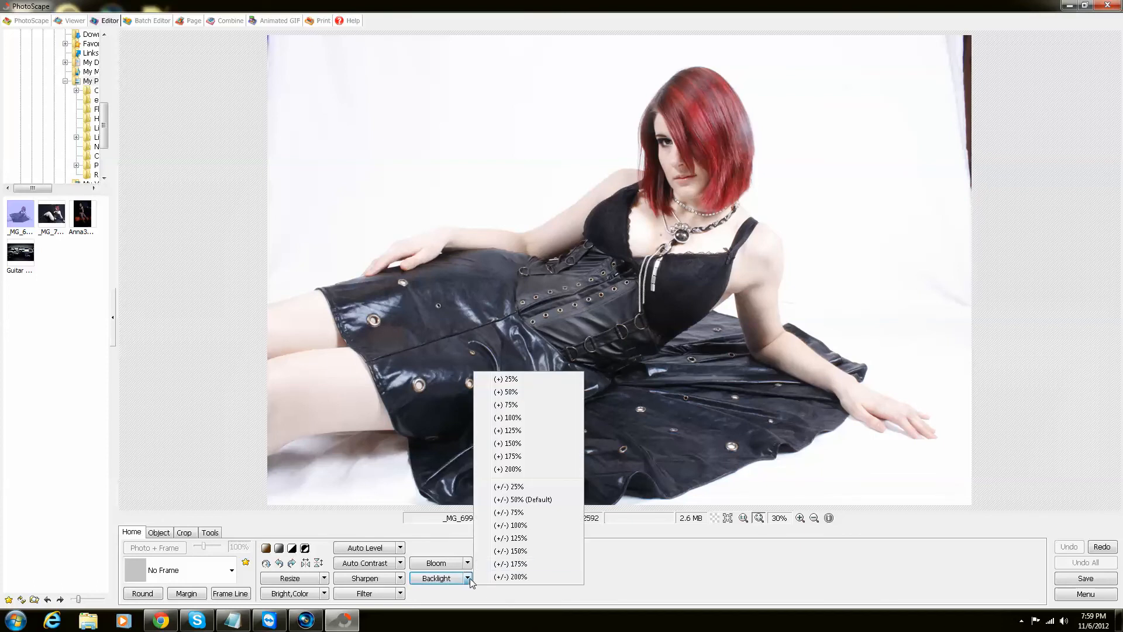
{"action": "left_click", "coordinate": [555, 393]}
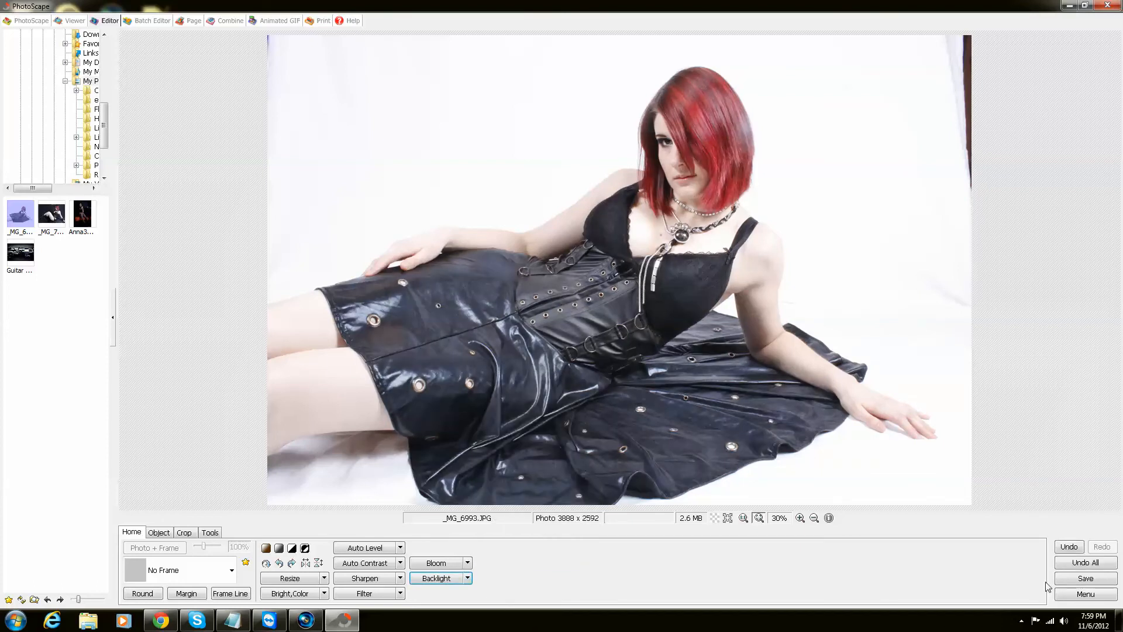
{"action": "left_click", "coordinate": [1070, 547]}
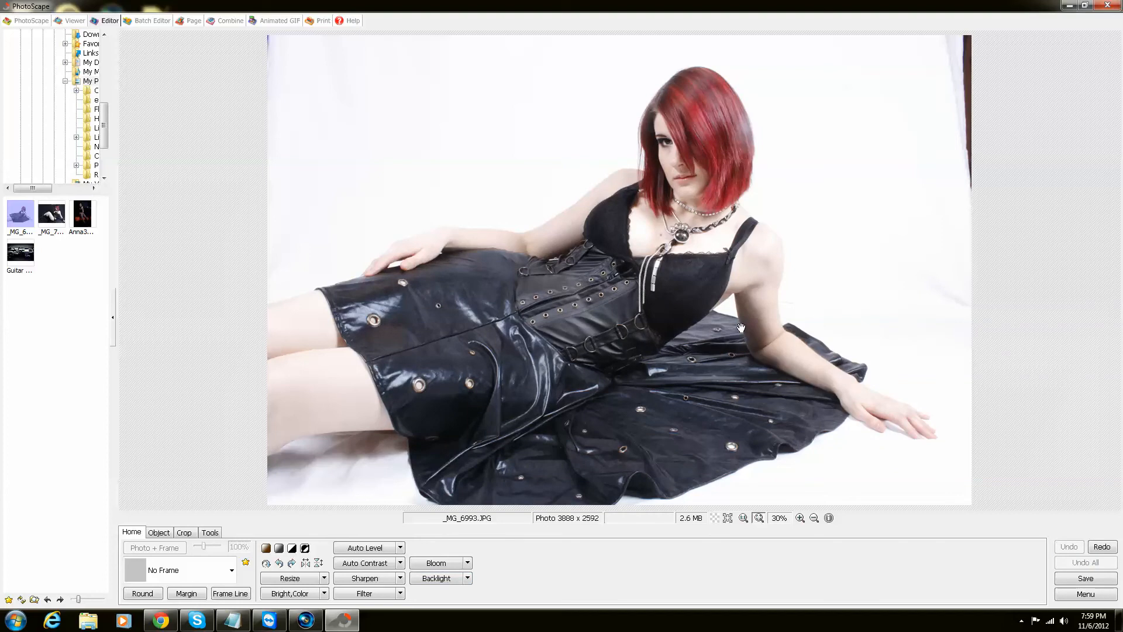
Open the dark-background photo _MG_7089.JPG, try Backlight at (+) 50% on it and undo the effect
{"action": "left_click", "coordinate": [48, 214]}
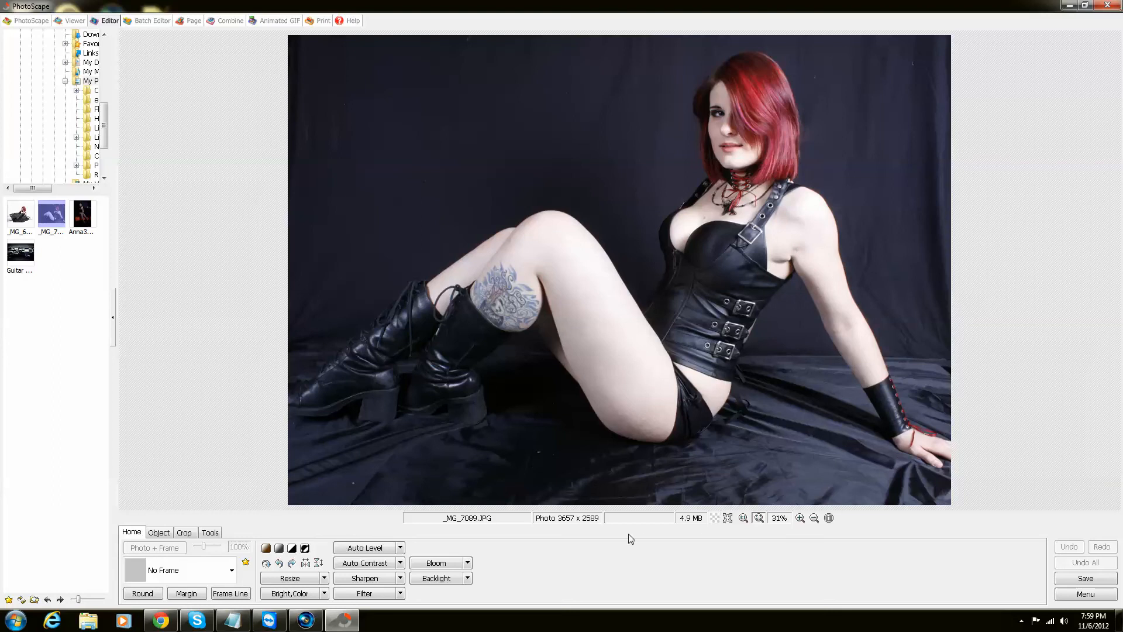
{"action": "left_click", "coordinate": [467, 578]}
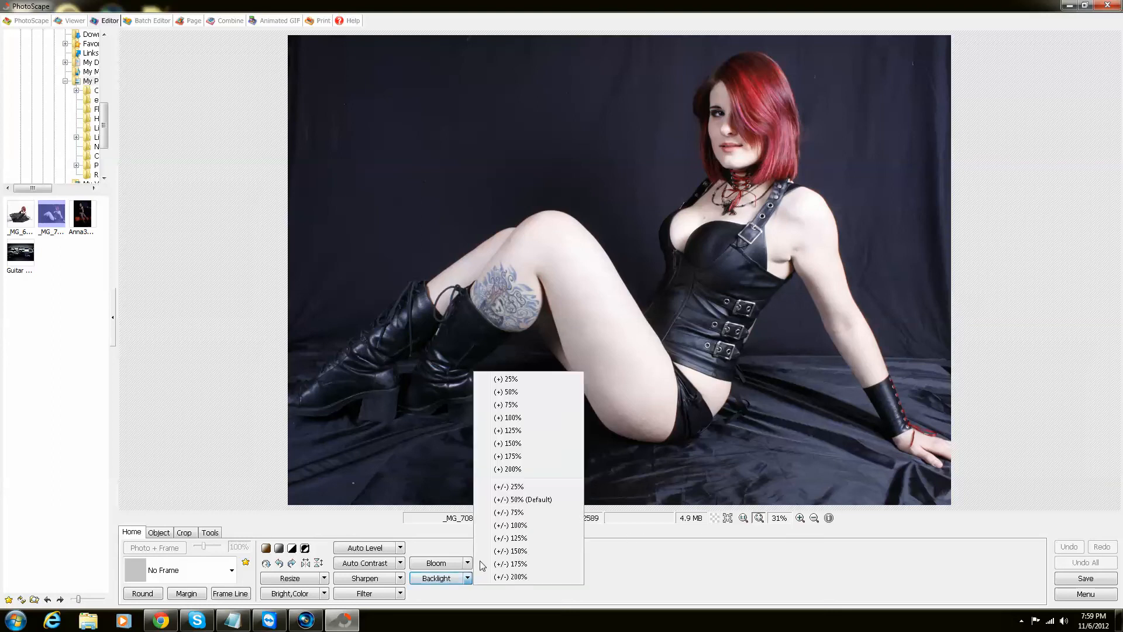
{"action": "left_click", "coordinate": [514, 392]}
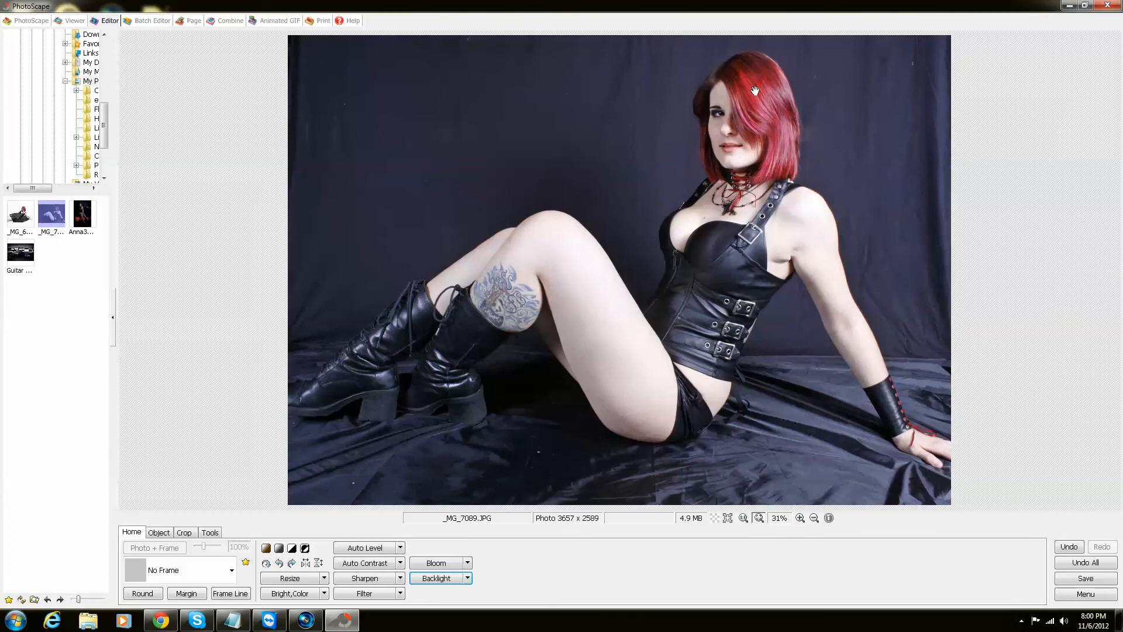
{"action": "left_click", "coordinate": [1070, 548]}
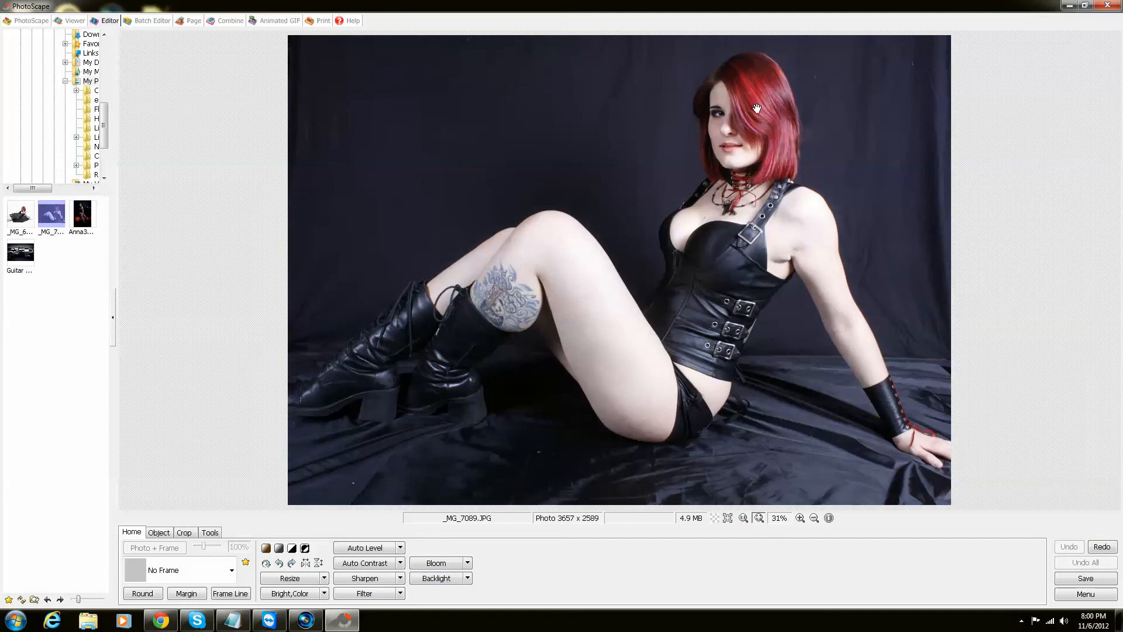
Try Backlight on _MG_7089.JPG at (+) 125% and at (+/-) 50% (Default), reverting the photo after each
{"action": "left_click", "coordinate": [468, 578]}
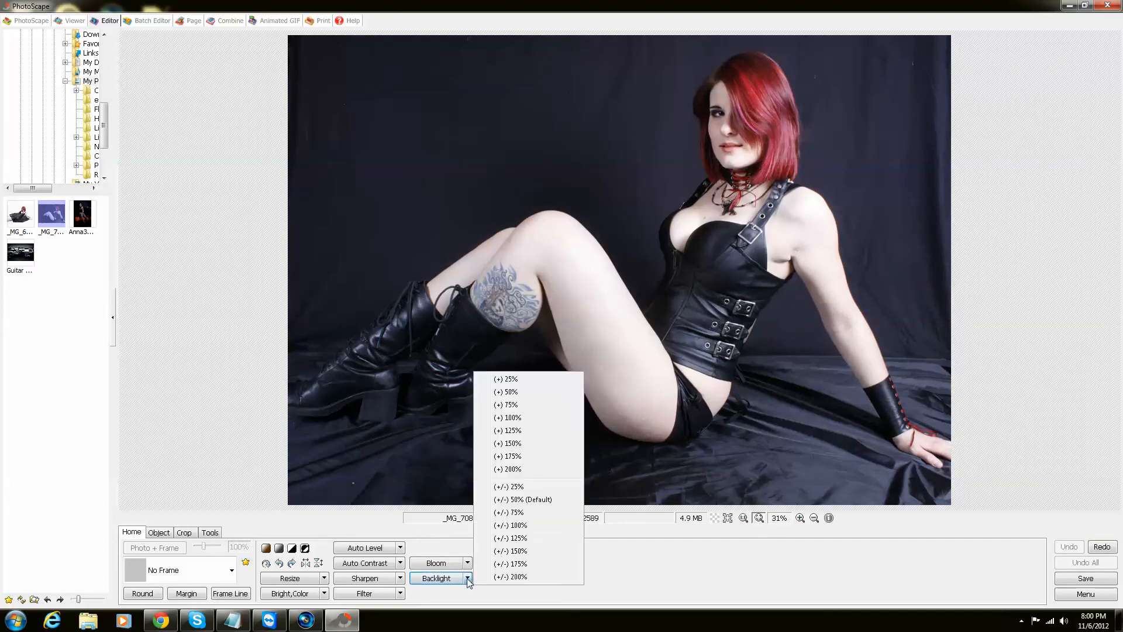
{"action": "left_click", "coordinate": [532, 431]}
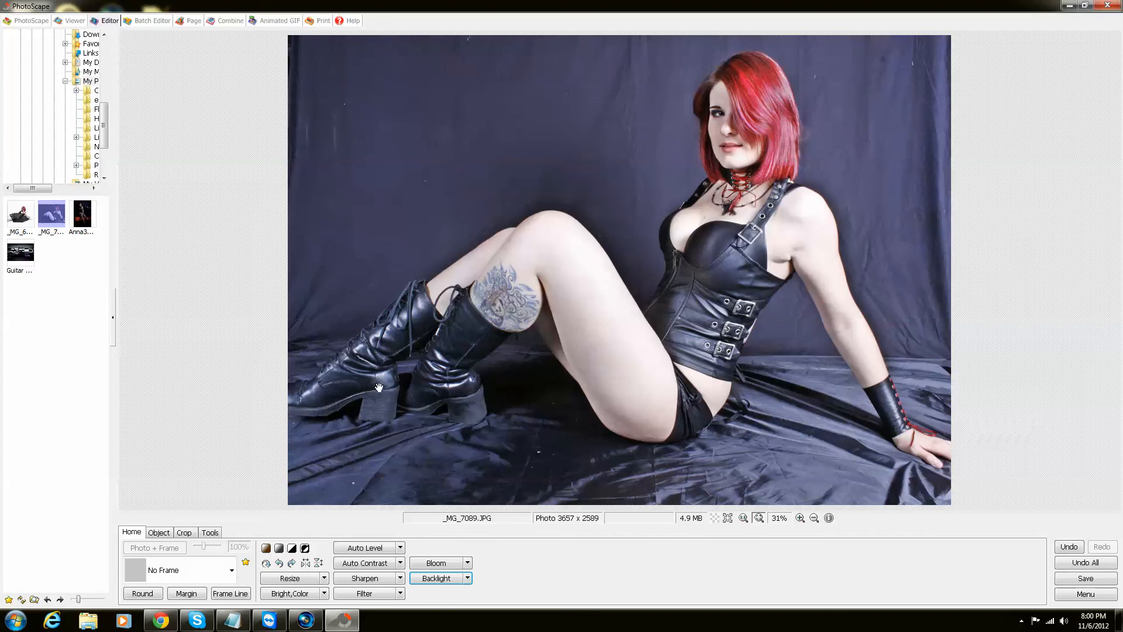
{"action": "left_click", "coordinate": [1076, 564]}
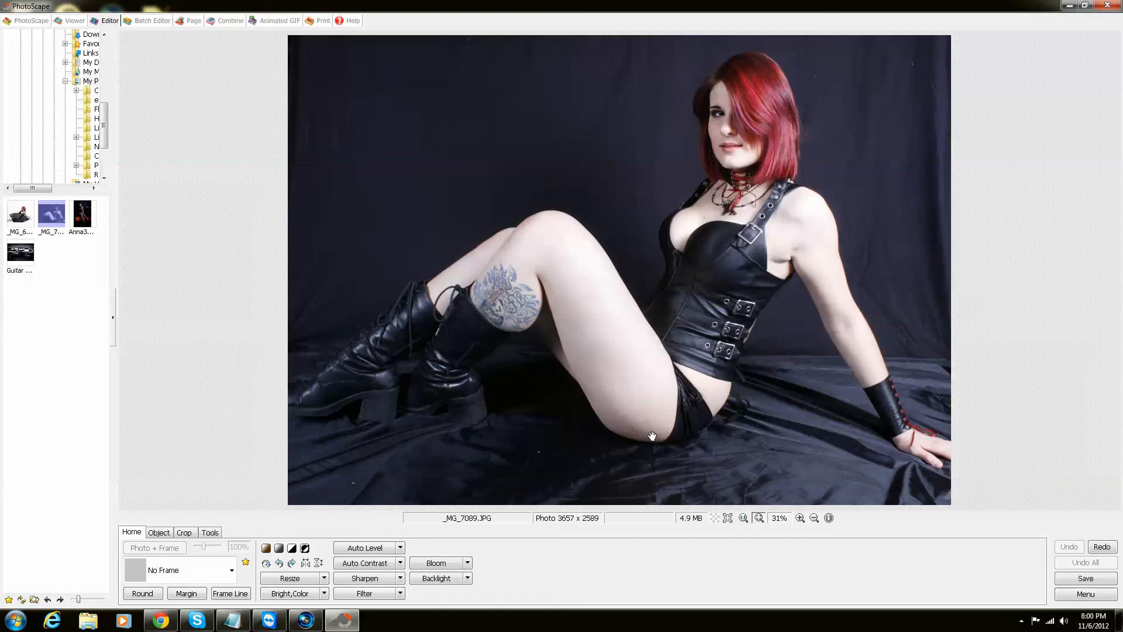
{"action": "left_click", "coordinate": [471, 580]}
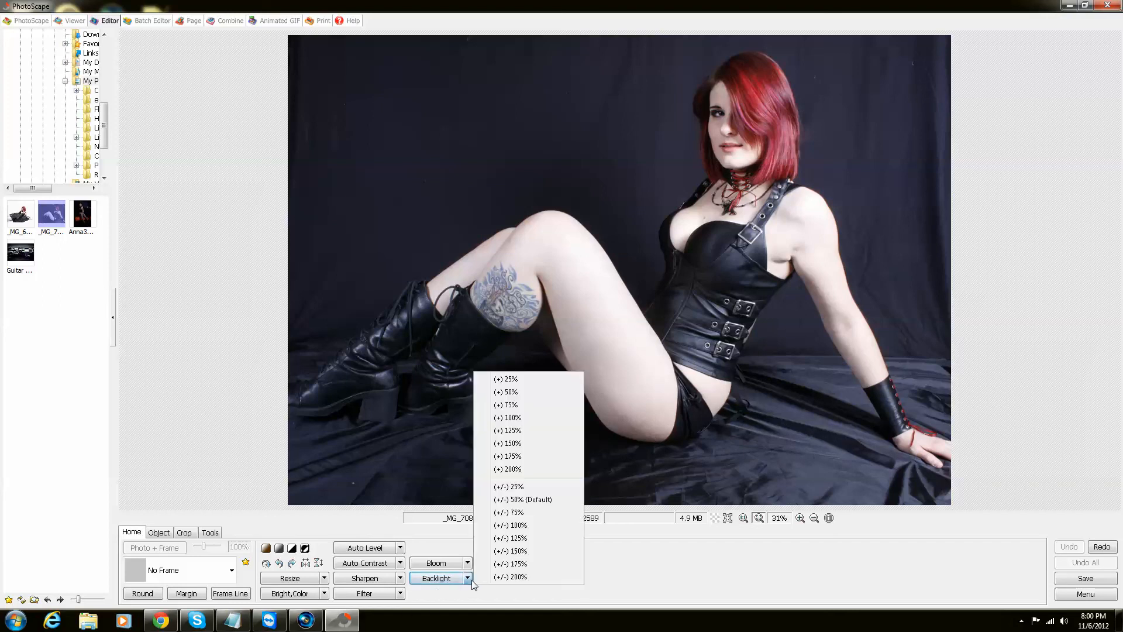
{"action": "left_click", "coordinate": [549, 500]}
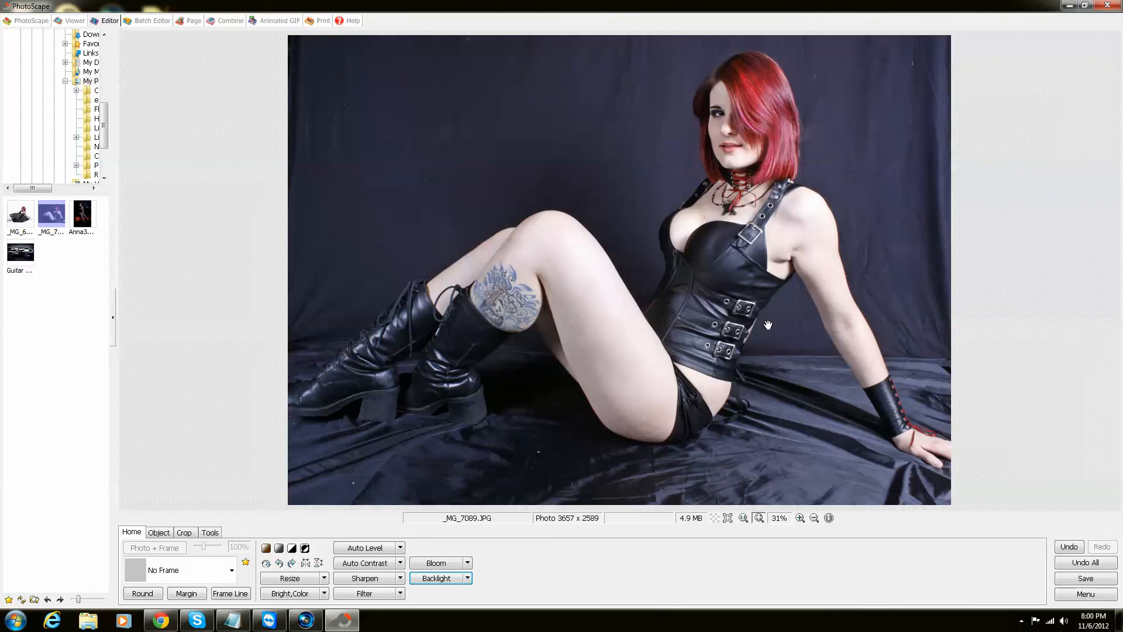
{"action": "left_click", "coordinate": [1080, 563]}
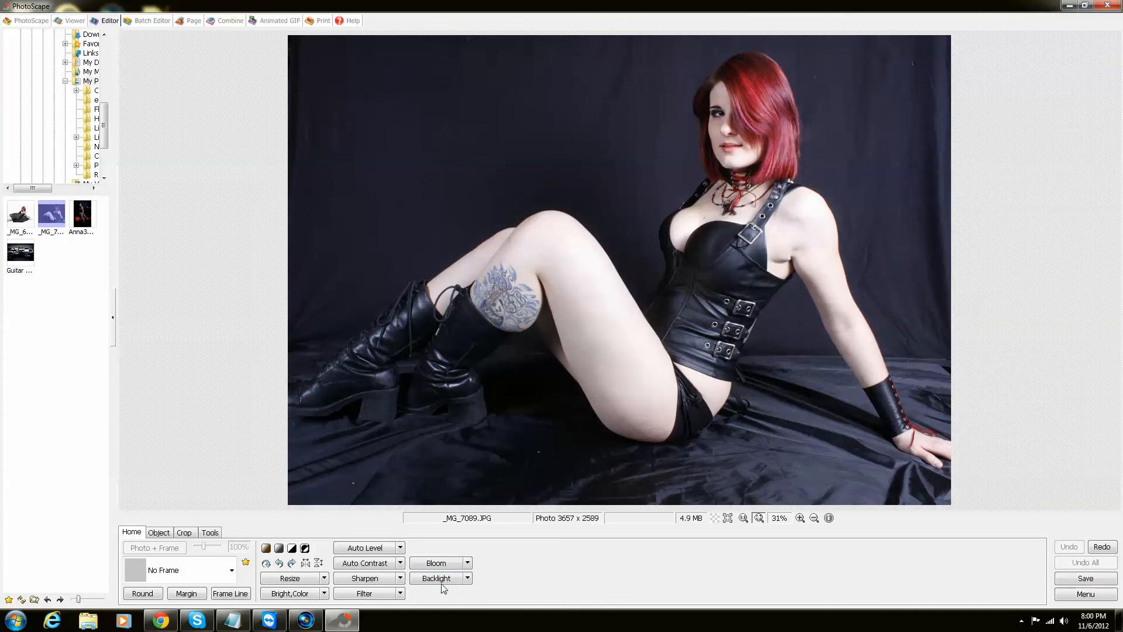
Compare Backlight at (+/-) 100% with Backlight at (+) 125% on _MG_7089.JPG, undoing each one
{"action": "left_click", "coordinate": [467, 578]}
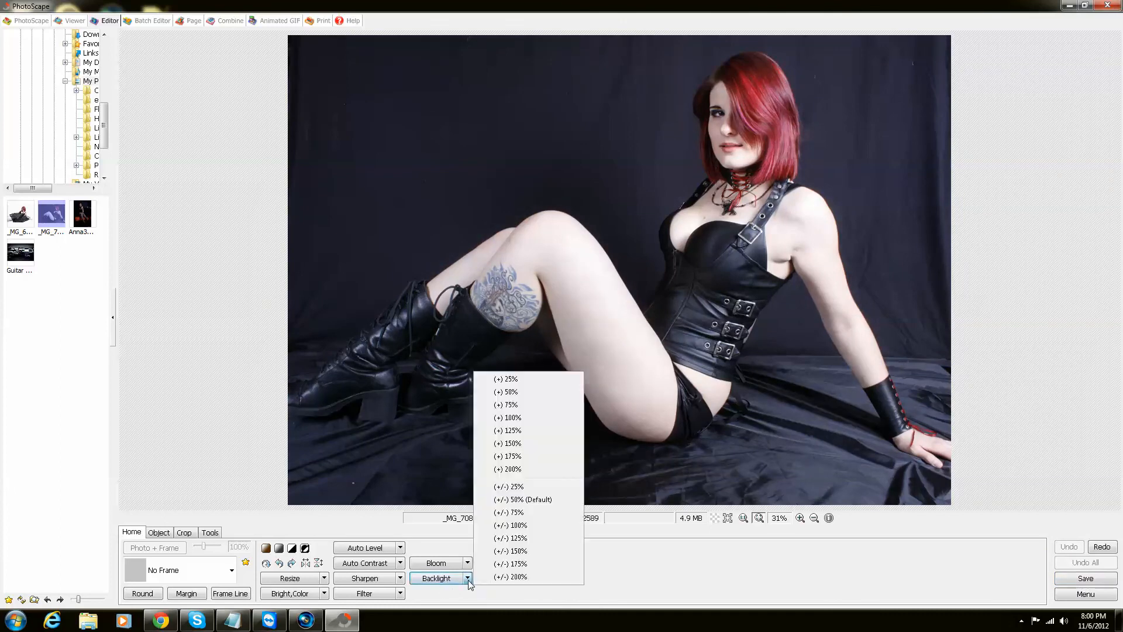
{"action": "left_click", "coordinate": [523, 527]}
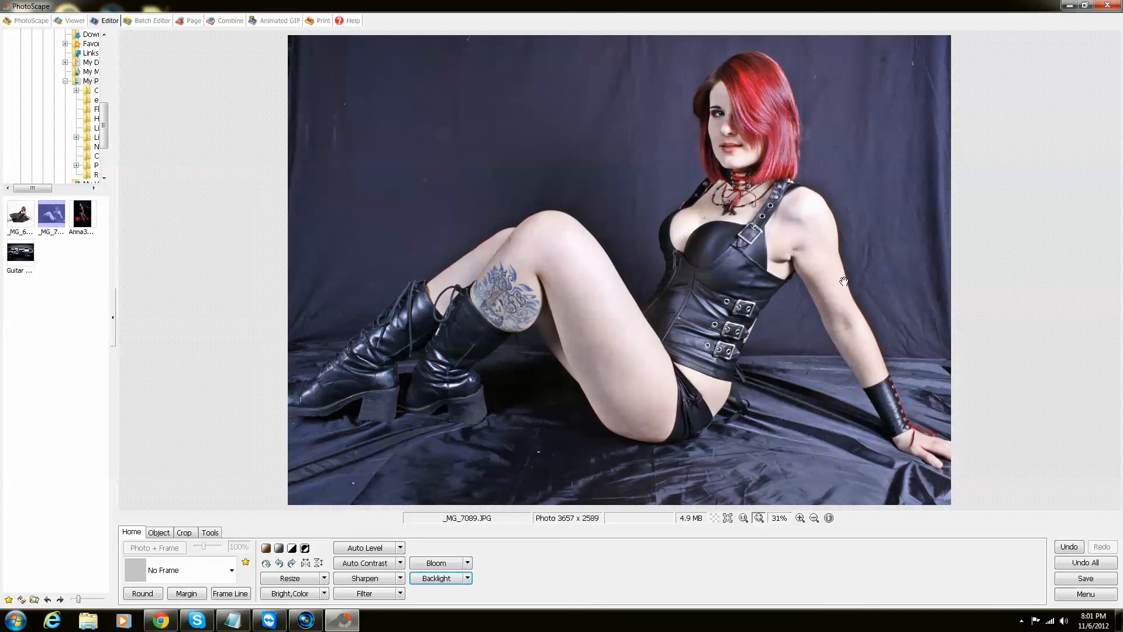
{"action": "left_click", "coordinate": [1066, 547]}
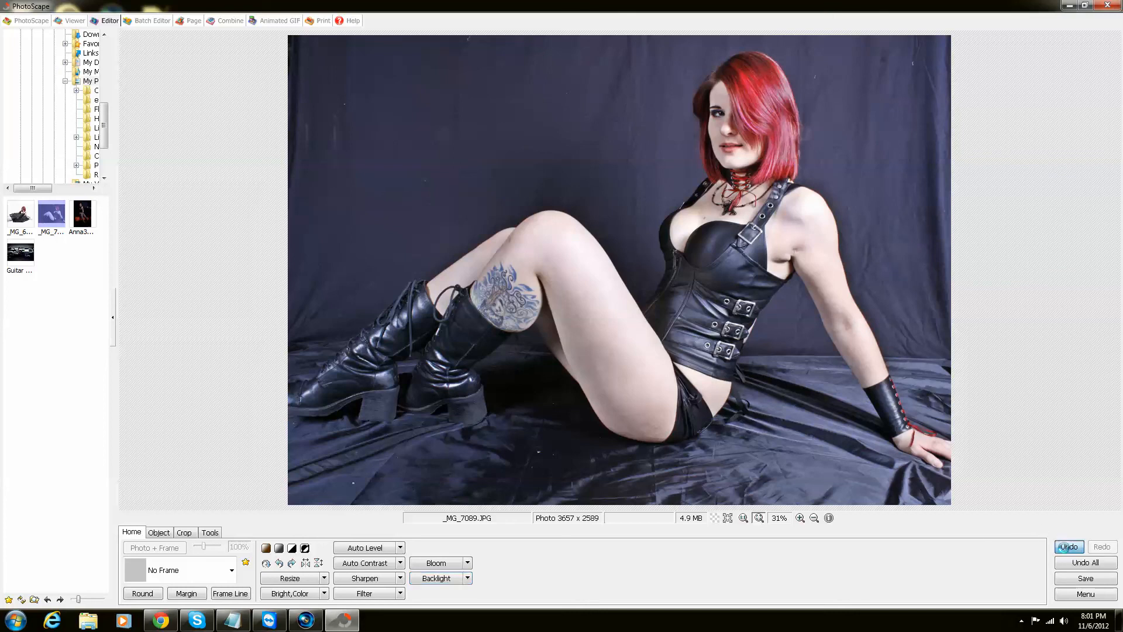
{"action": "left_click", "coordinate": [467, 578]}
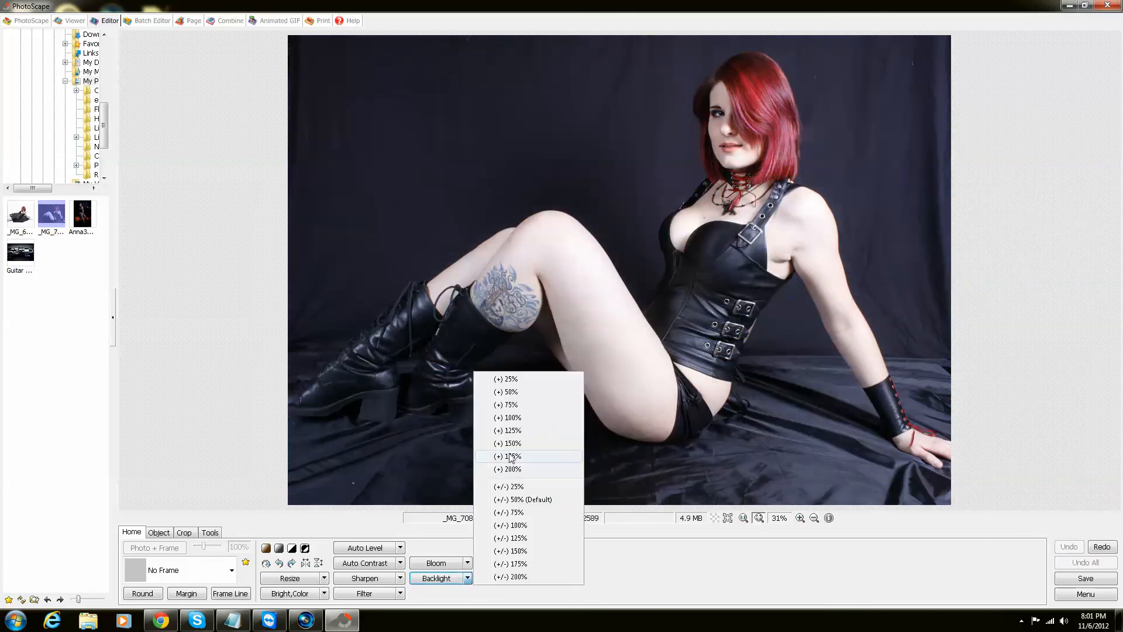
{"action": "left_click", "coordinate": [515, 430]}
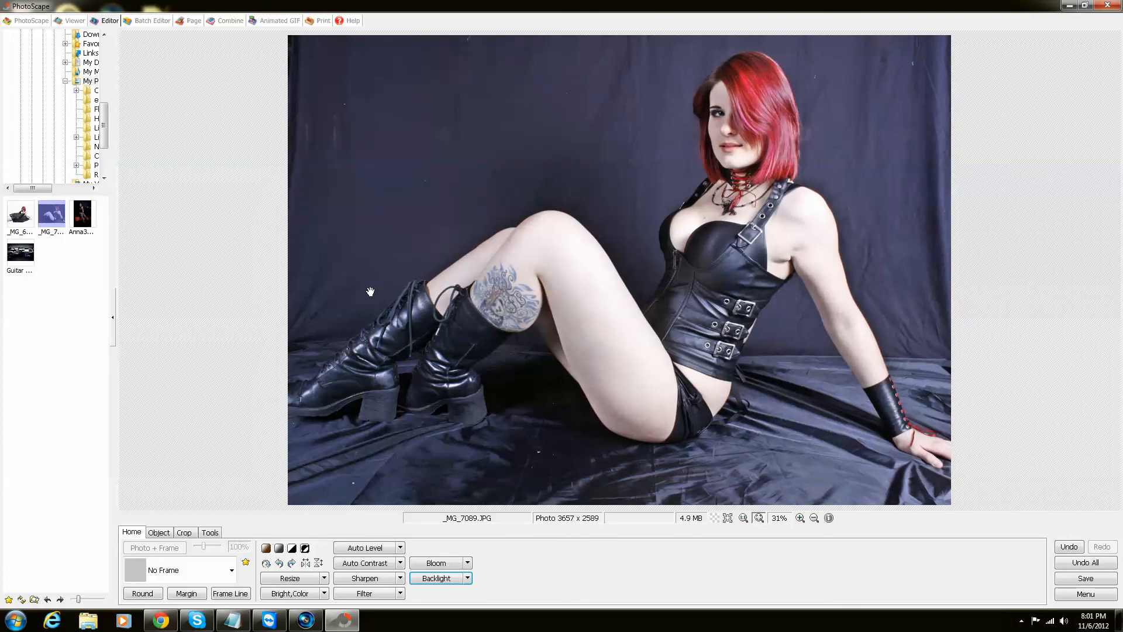
{"action": "left_click", "coordinate": [1069, 546]}
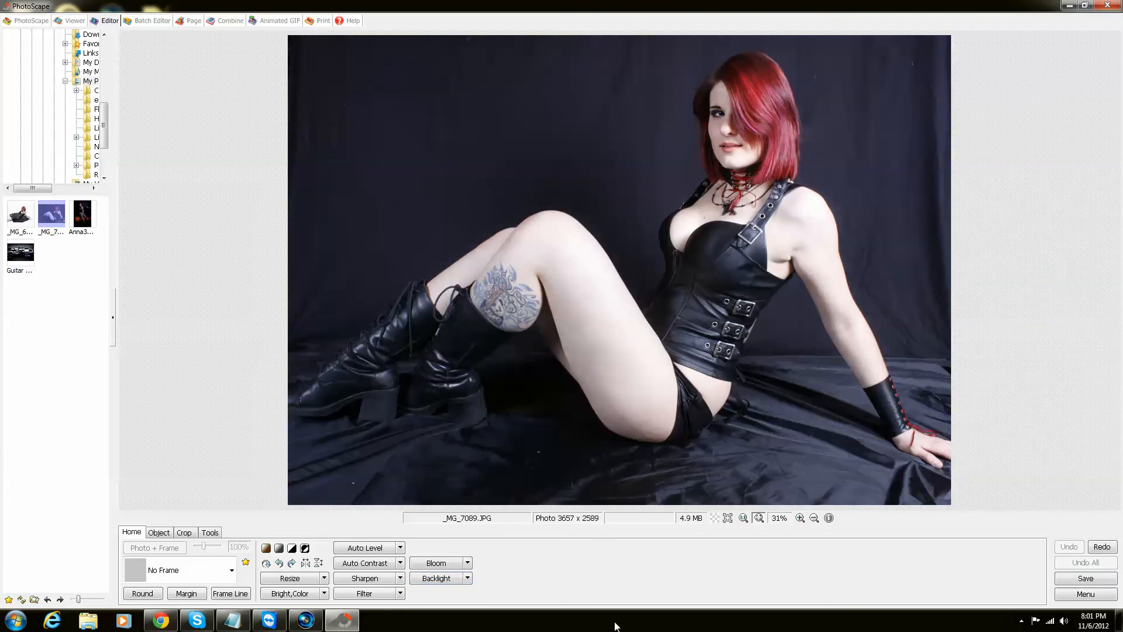
Try Backlight at (+/-) 100% on the photo once more and undo all changes
{"action": "left_click", "coordinate": [468, 578]}
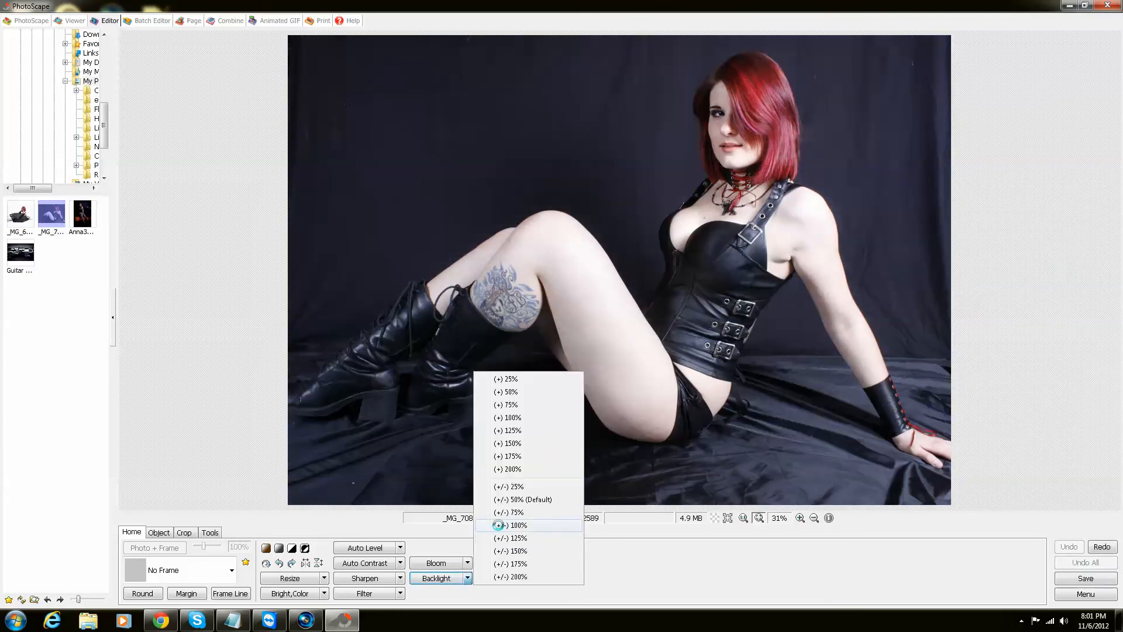
{"action": "left_click", "coordinate": [500, 523]}
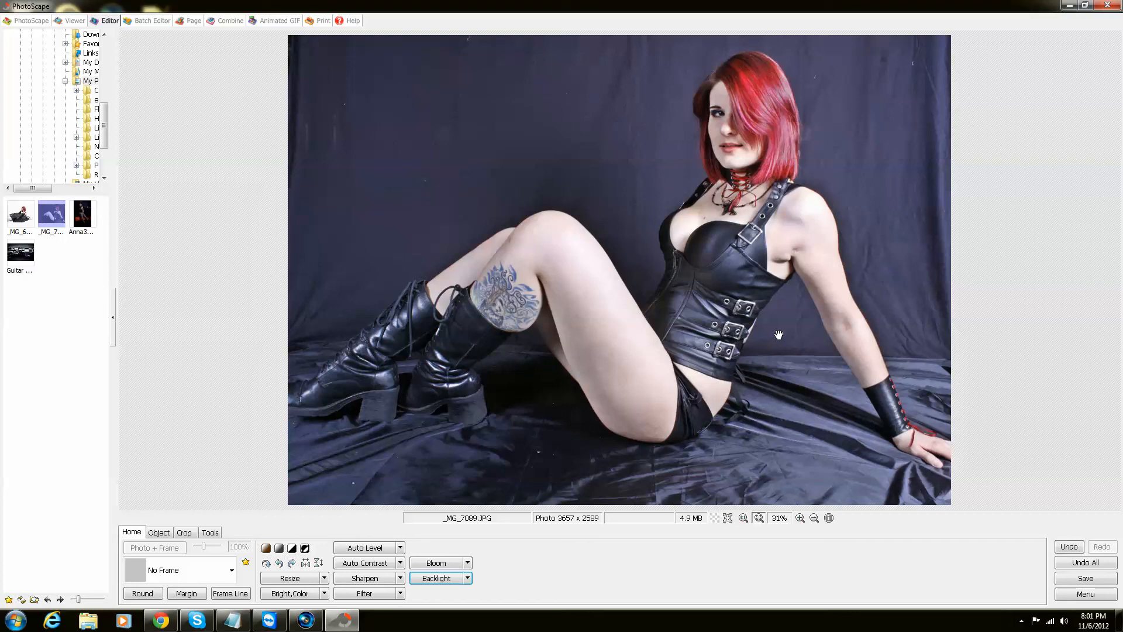
{"action": "left_click", "coordinate": [1099, 564]}
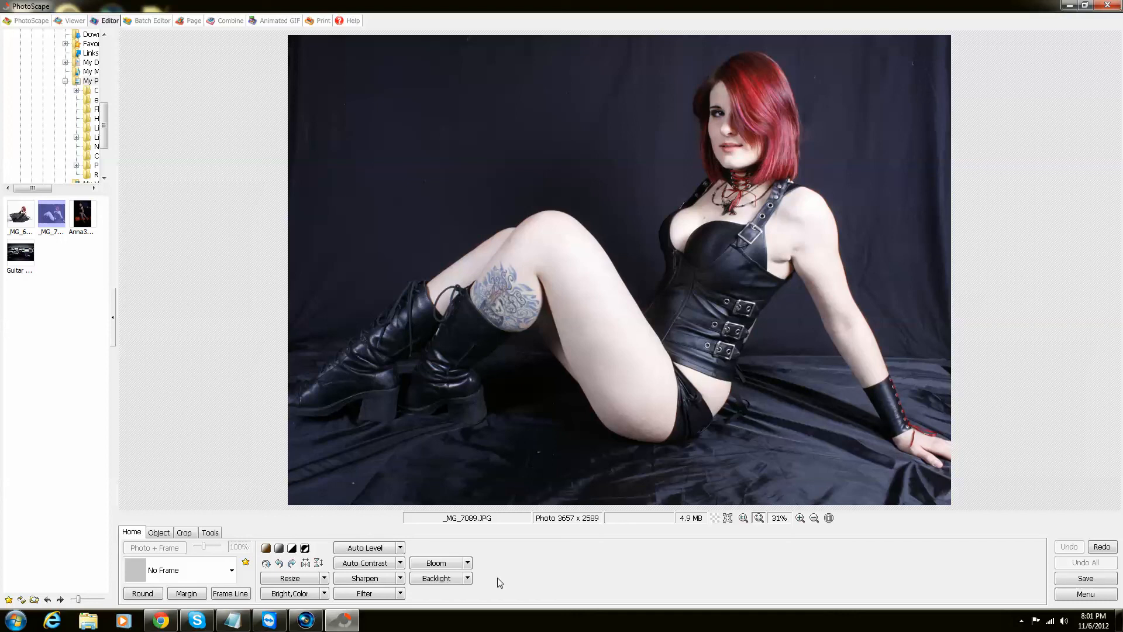
Close the photo editing program without saving the photo
{"action": "left_click", "coordinate": [1107, 6]}
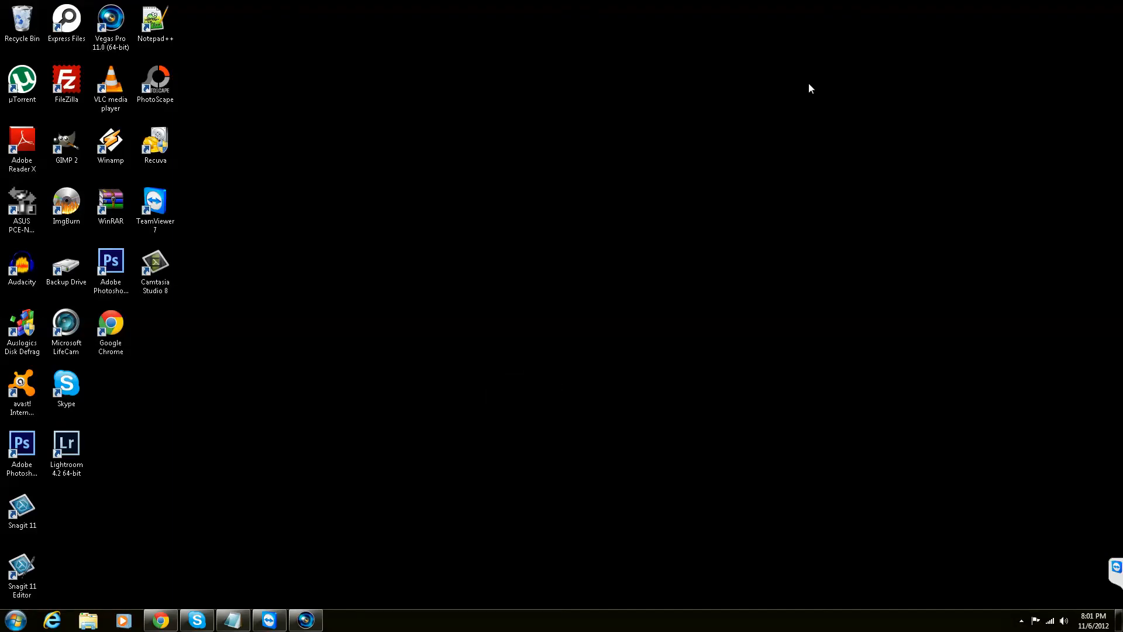